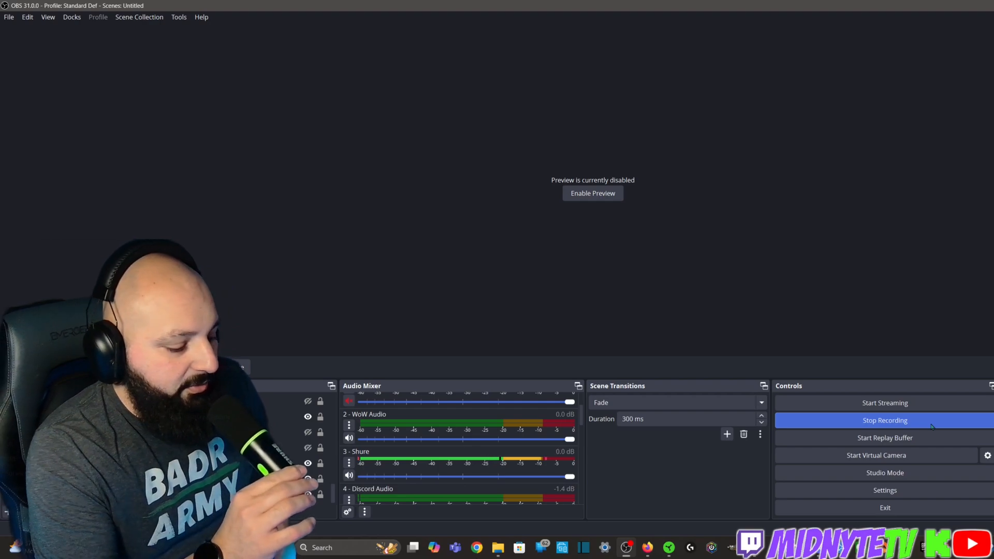
Open the audio filters of the Shure microphone source in the audio mixer
click(311, 402)
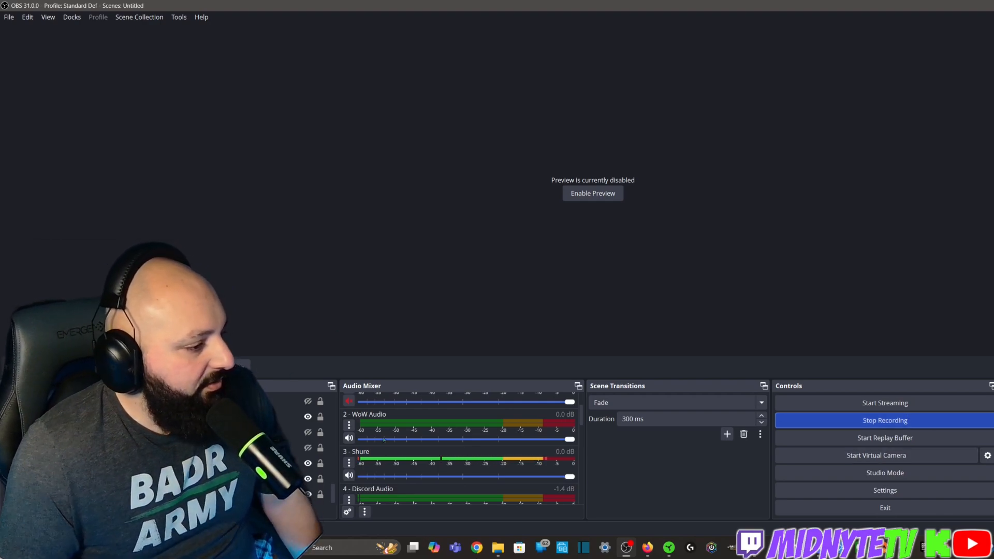
scroll(382, 443, up, 1)
scroll(381, 444, down, 1)
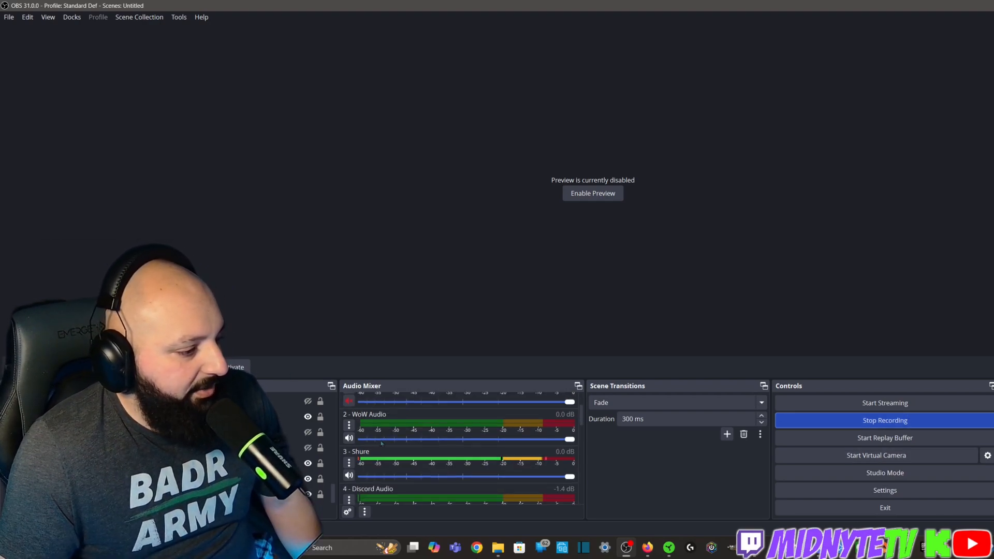
click(349, 463)
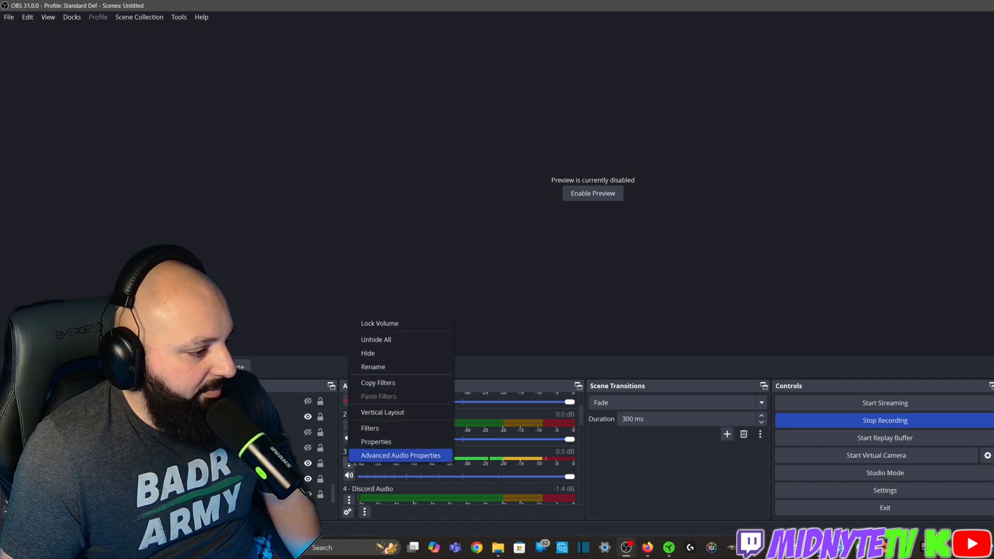
click(389, 429)
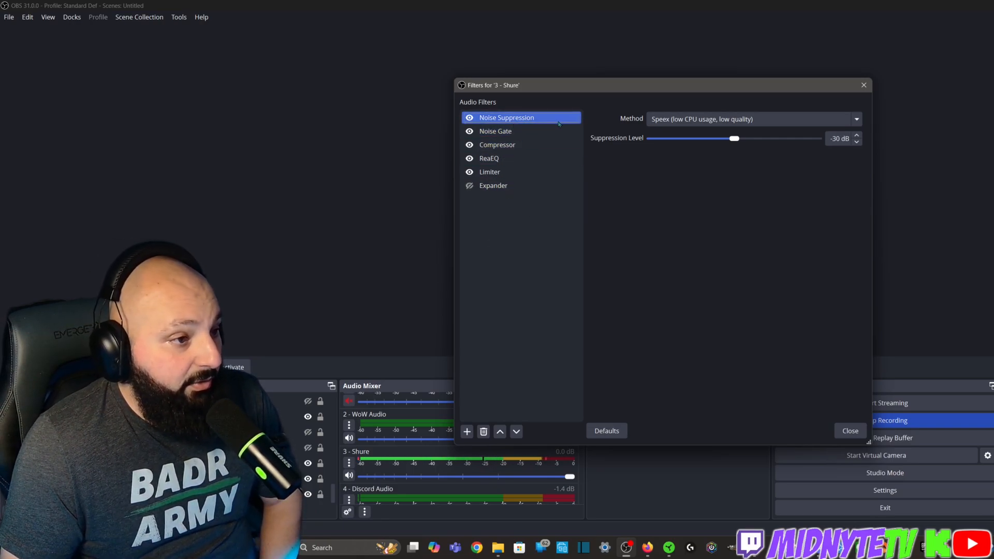
Review the Noise Suppression method options and the Noise Gate settings, moving the filters window clear of the audio mixer
click(720, 122)
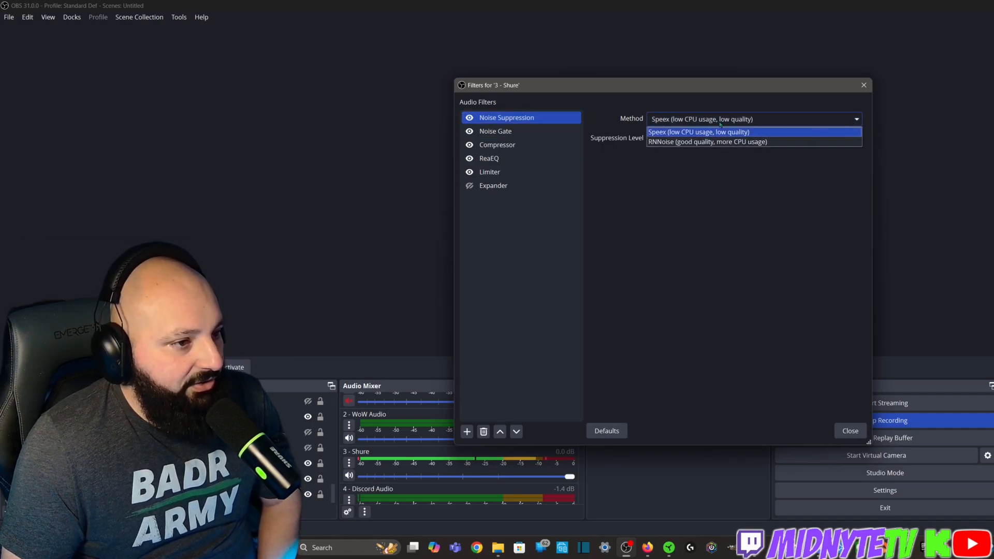
click(720, 123)
click(723, 121)
click(723, 121)
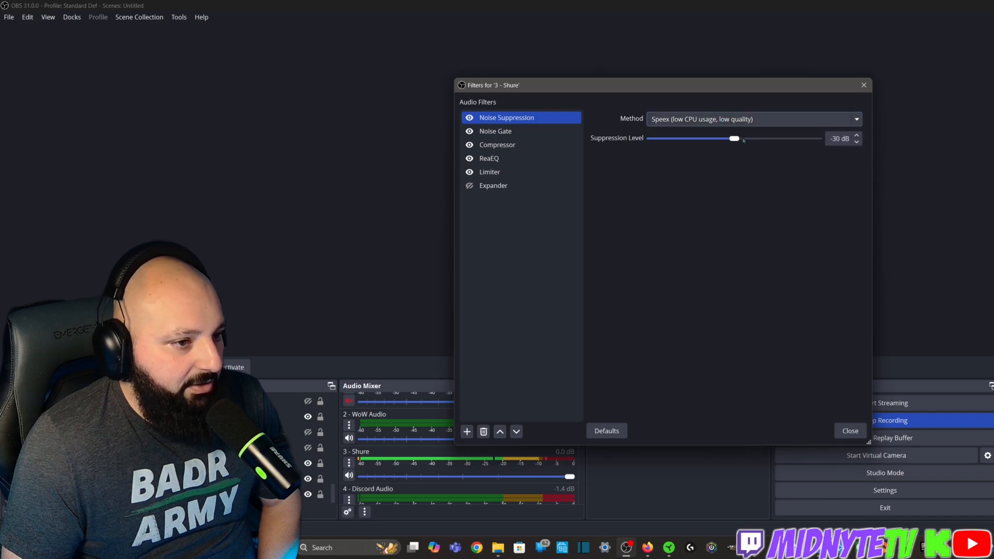
drag(688, 87, 660, 37)
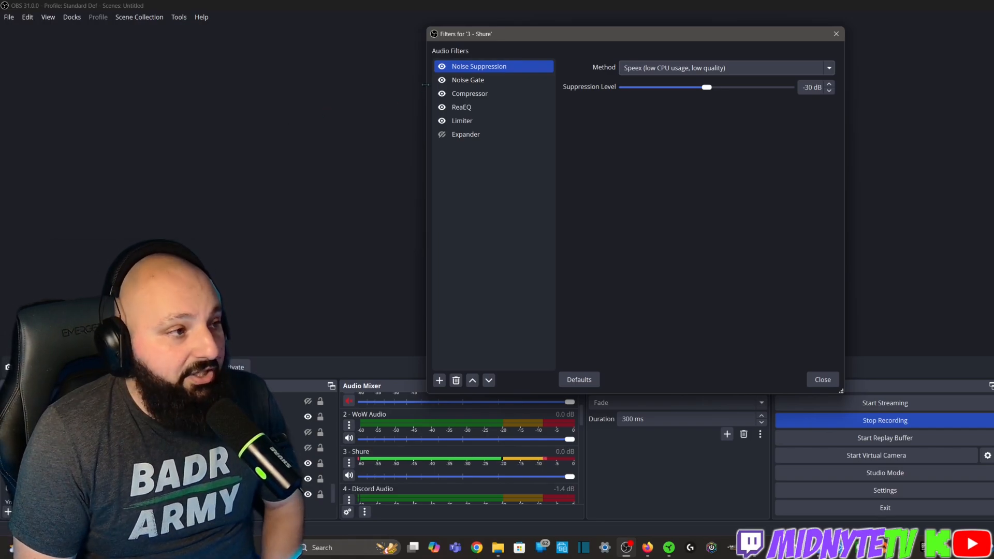
click(480, 81)
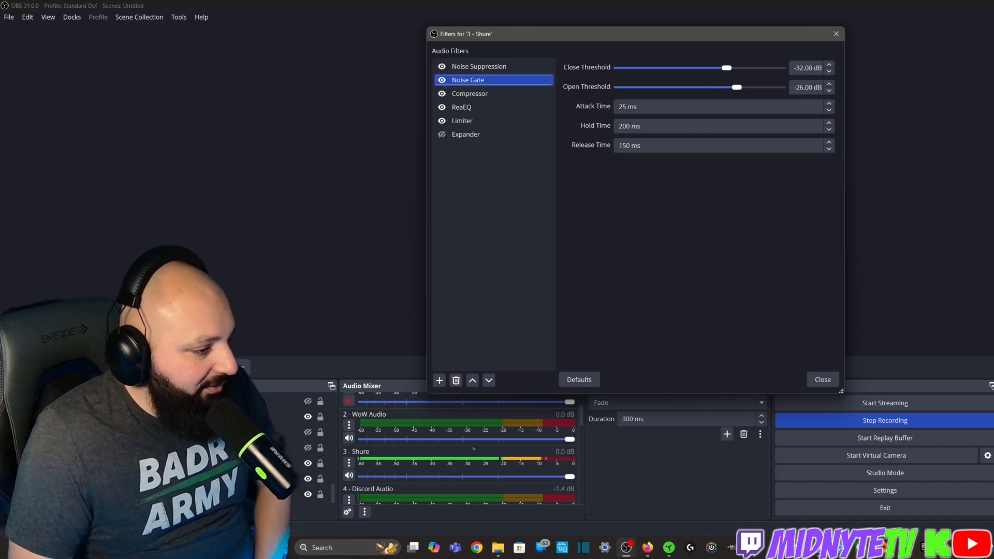
drag(646, 35, 622, 12)
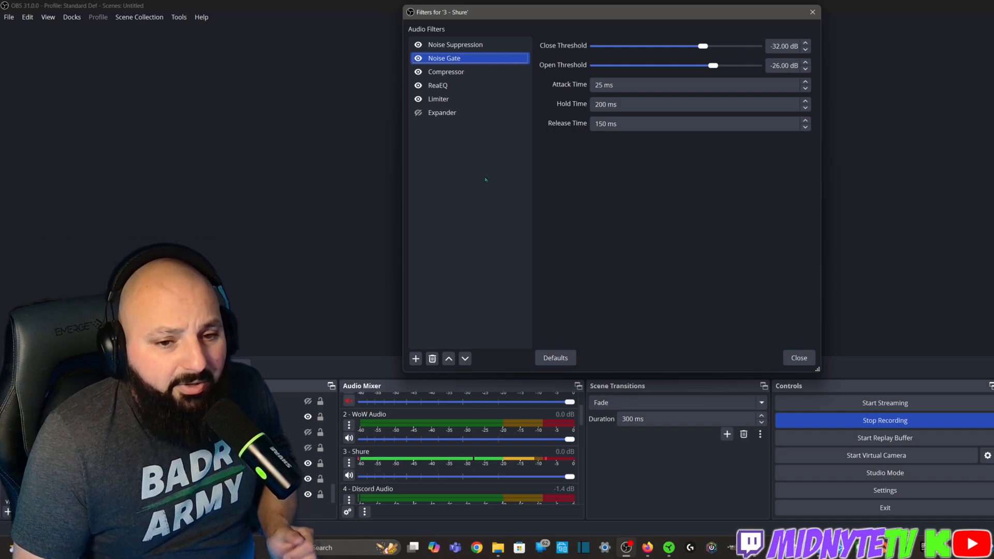
Review the Compressor settings, nudging the output gain and restoring it to 8.00 dB
click(476, 74)
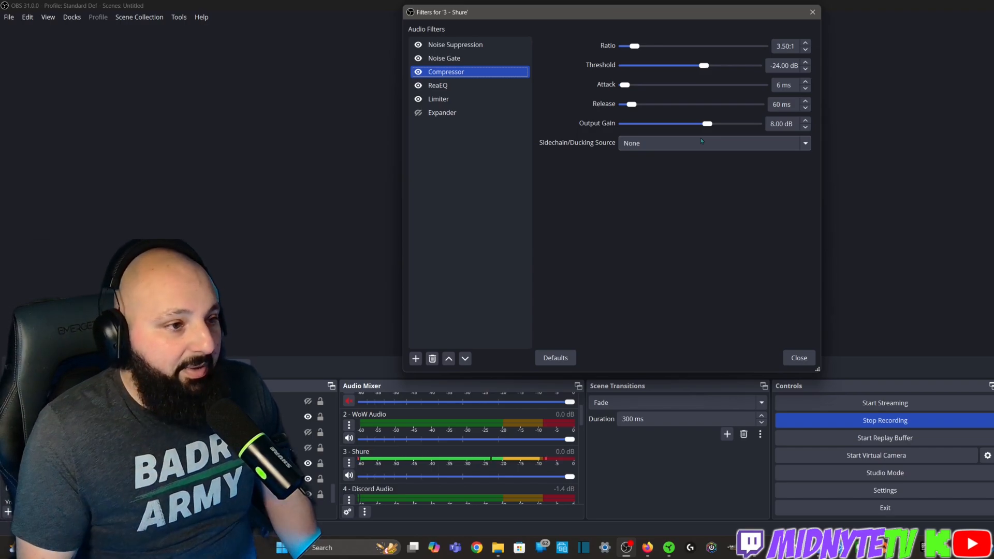
mouse_move(707, 124)
mouse_down()
mouse_move(634, 135)
mouse_move(741, 126)
mouse_move(708, 127)
mouse_up()
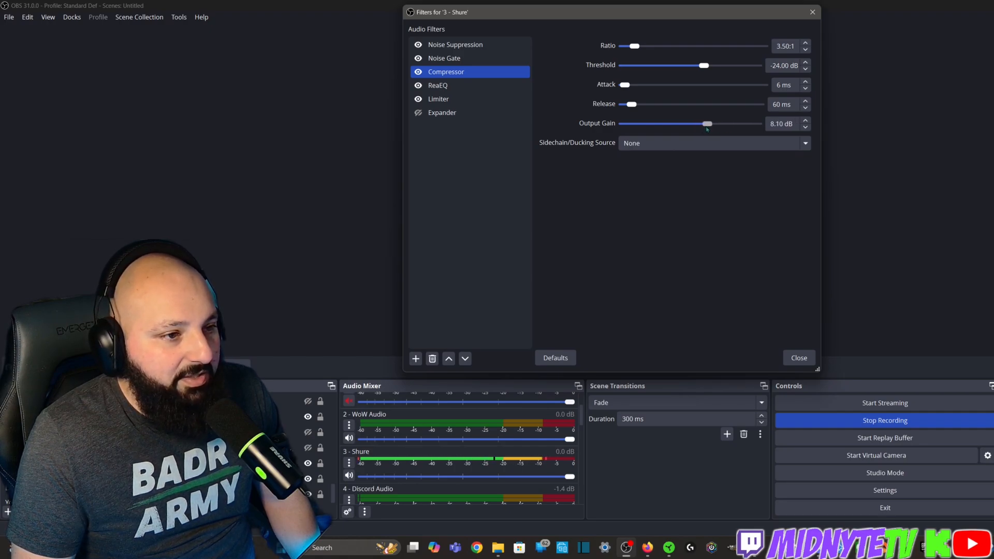
double_click(805, 120)
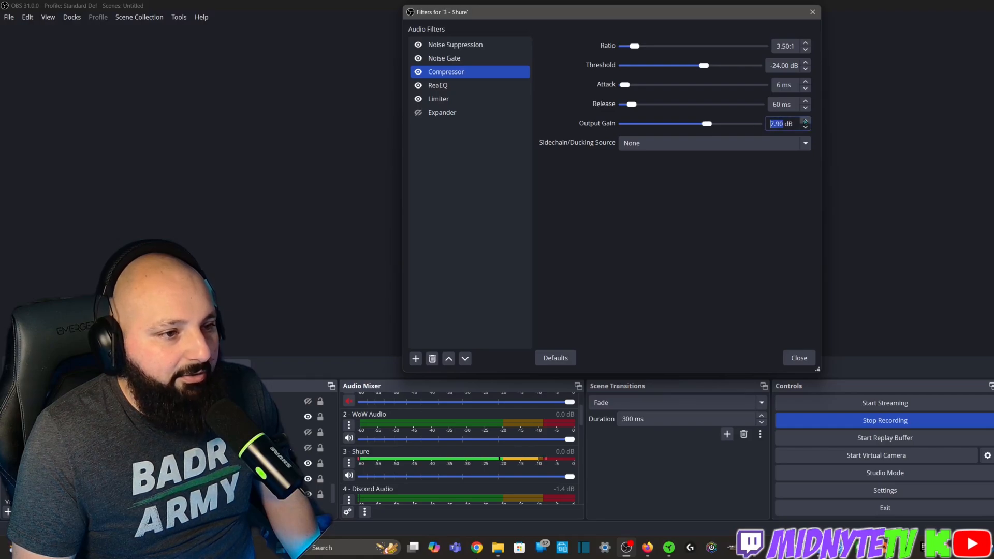
click(773, 190)
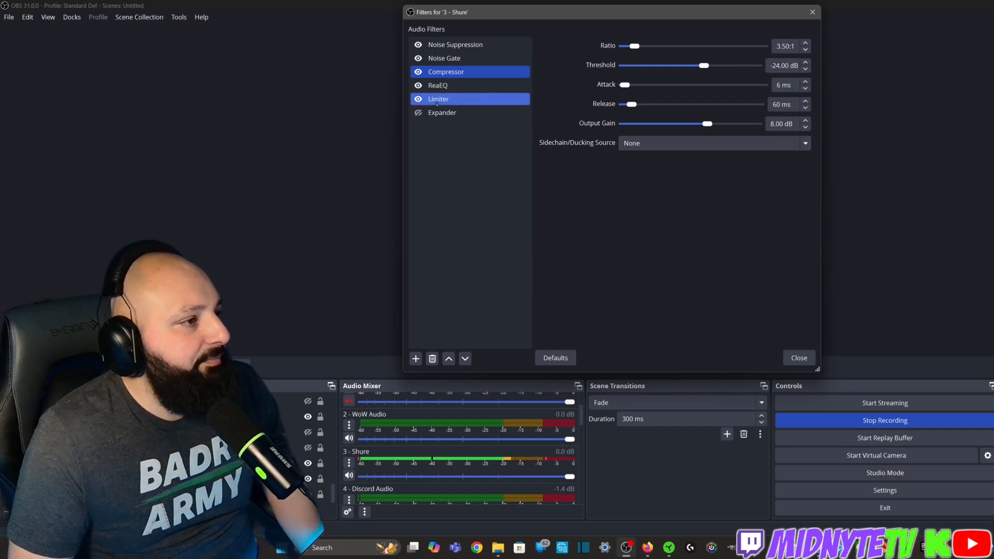
Open the plug-in interface of the ReaEQ filter and view the settings of its first band
click(440, 85)
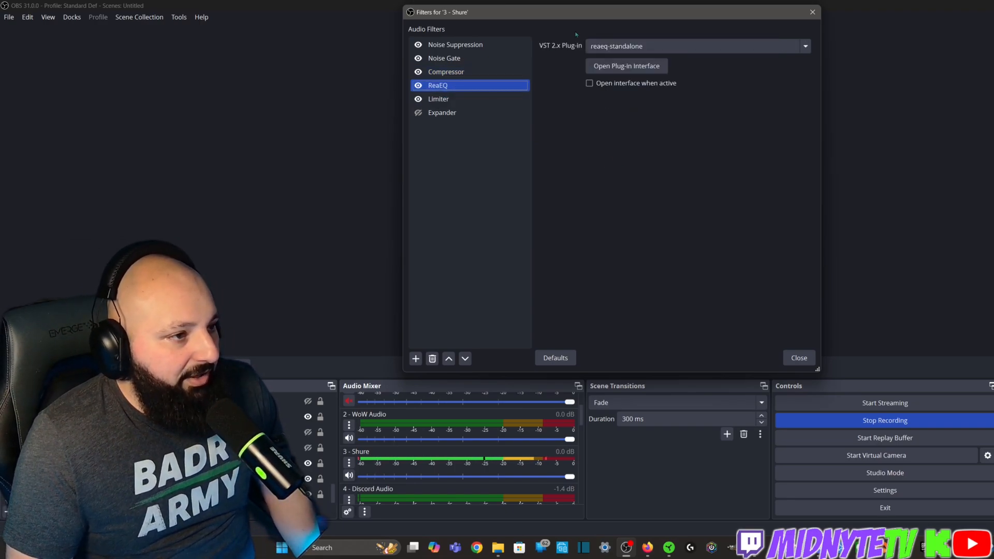
click(625, 45)
click(625, 46)
click(626, 66)
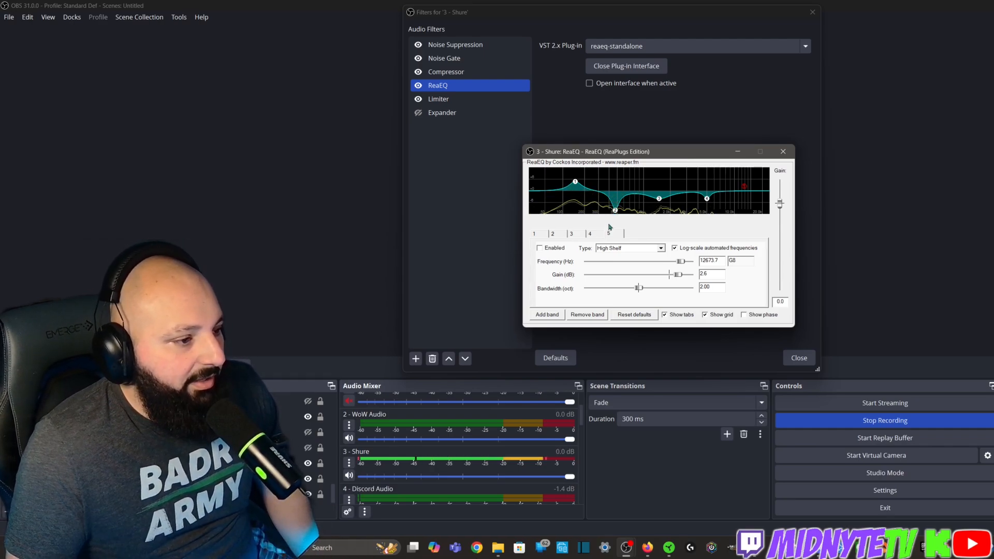
click(552, 234)
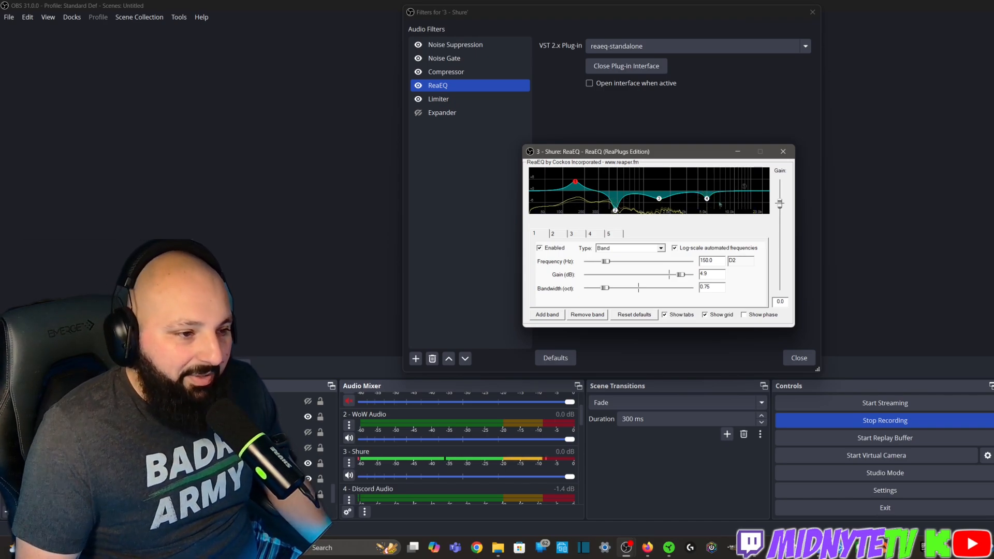
Boost ReaEQ band 2 to about 11.4 dB as a demonstration and bring it back down to about -9.0 dB at 479.3 Hz
mouse_move(614, 213)
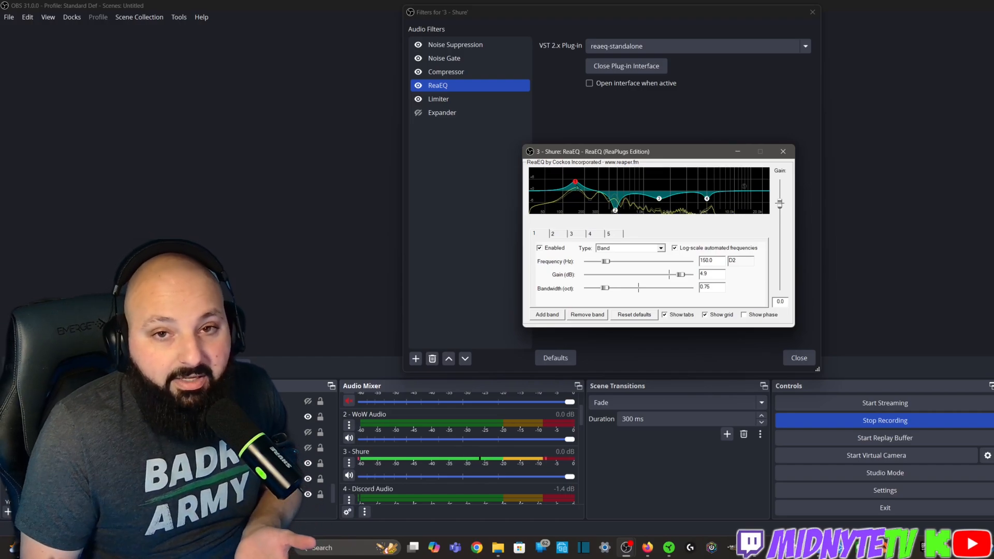
click(615, 213)
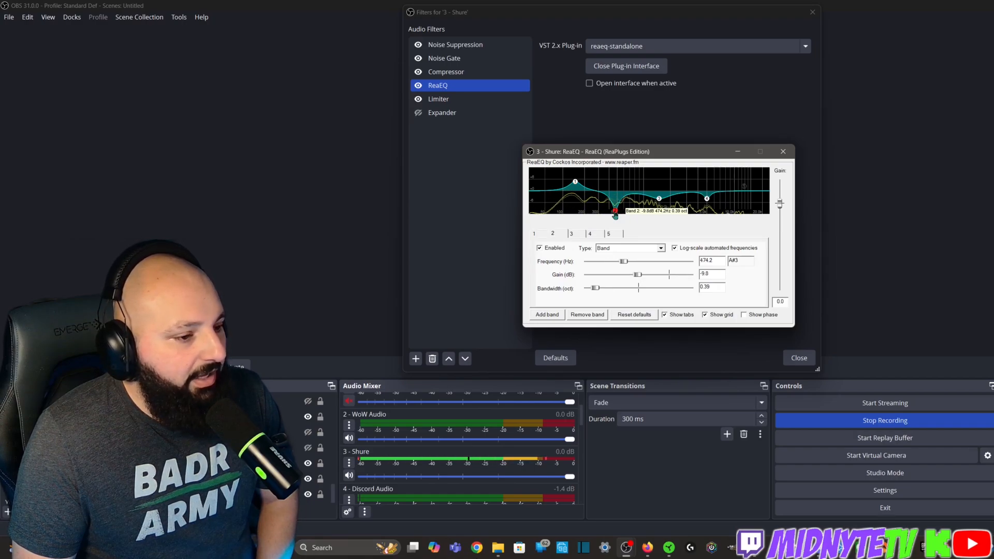
drag(615, 216, 614, 171)
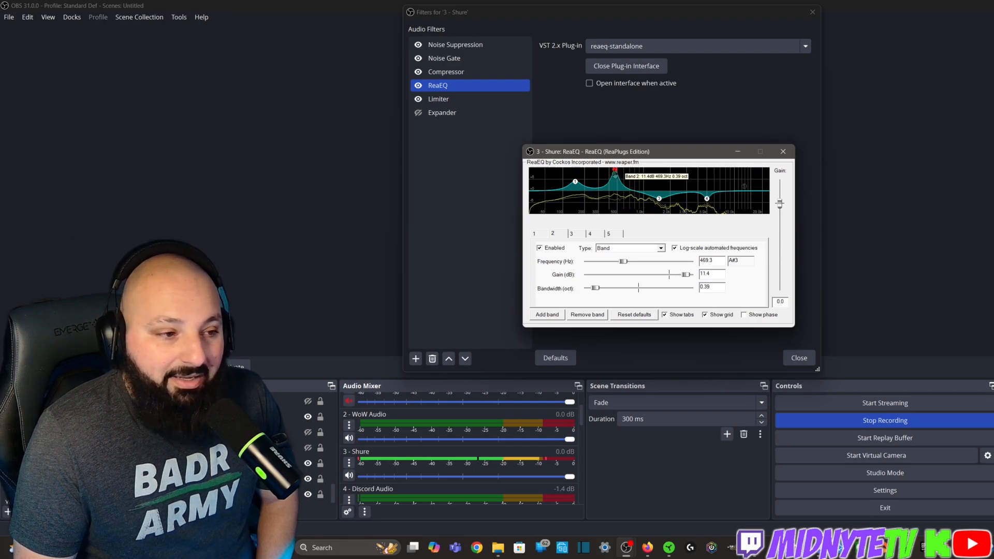
drag(615, 171, 616, 213)
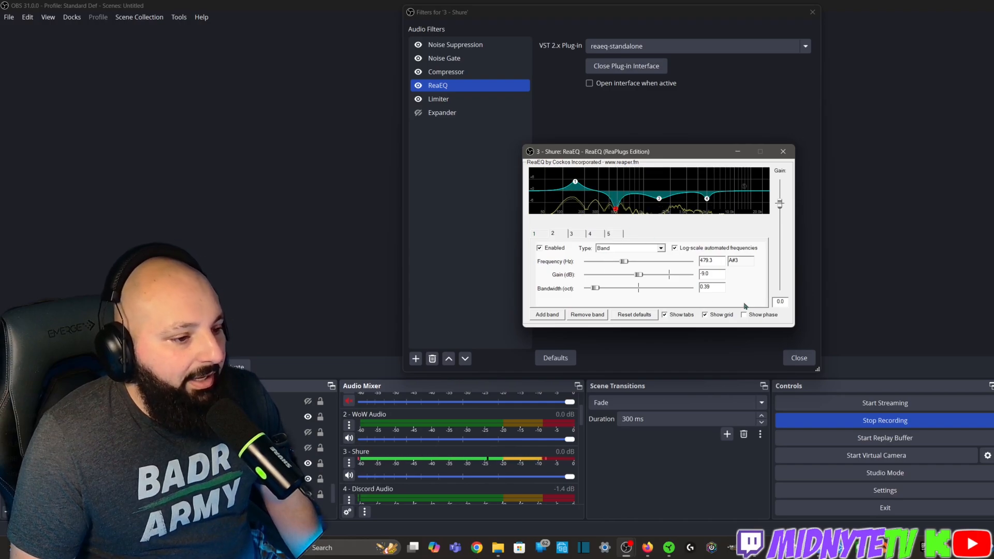
drag(677, 155, 672, 132)
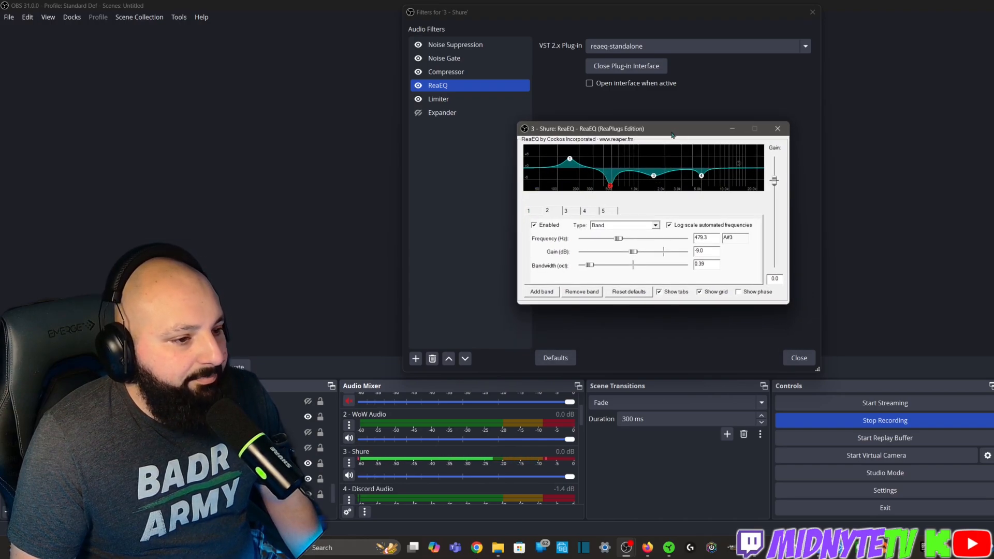
mouse_move(703, 180)
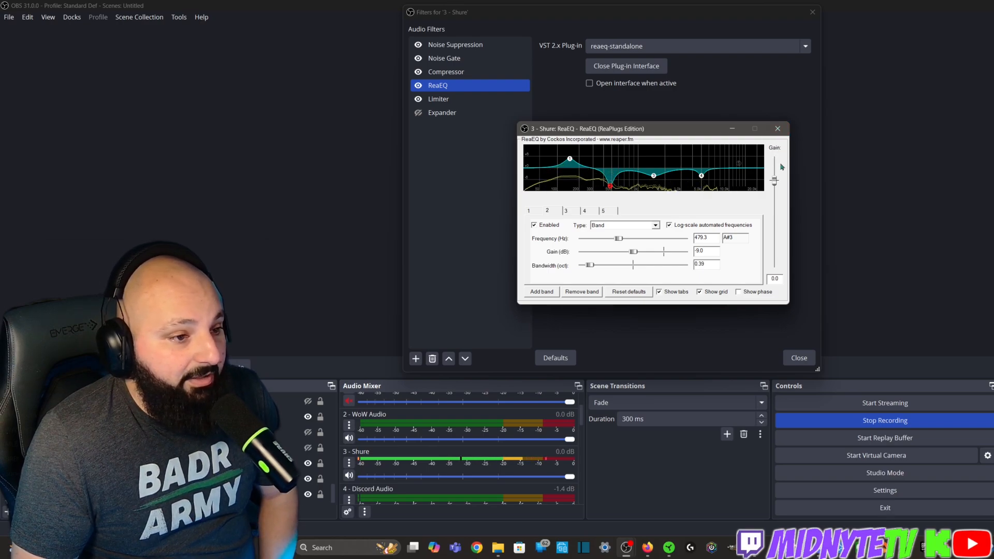
Close the equalizer window and switch the ReaEQ filter off and back on to compare the microphone sound
click(777, 129)
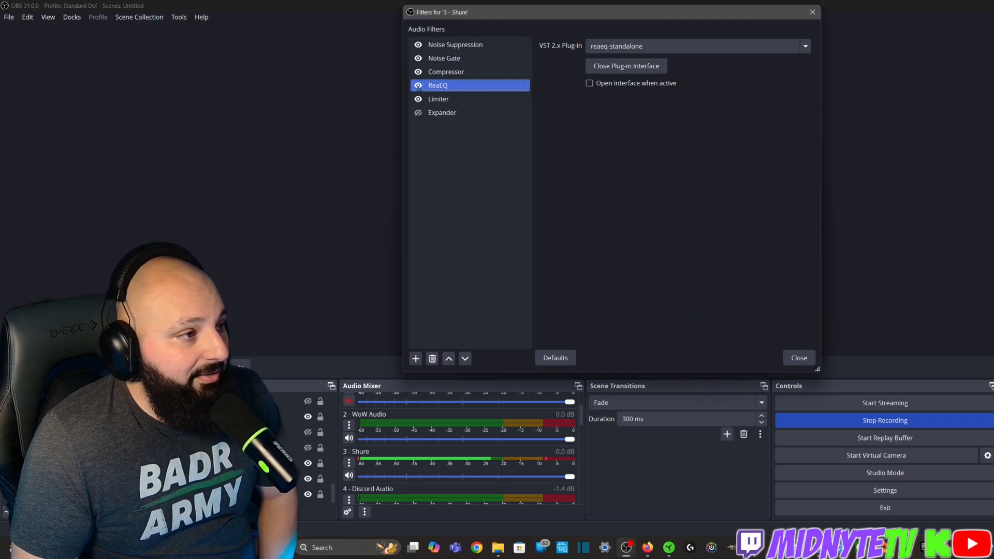
click(418, 87)
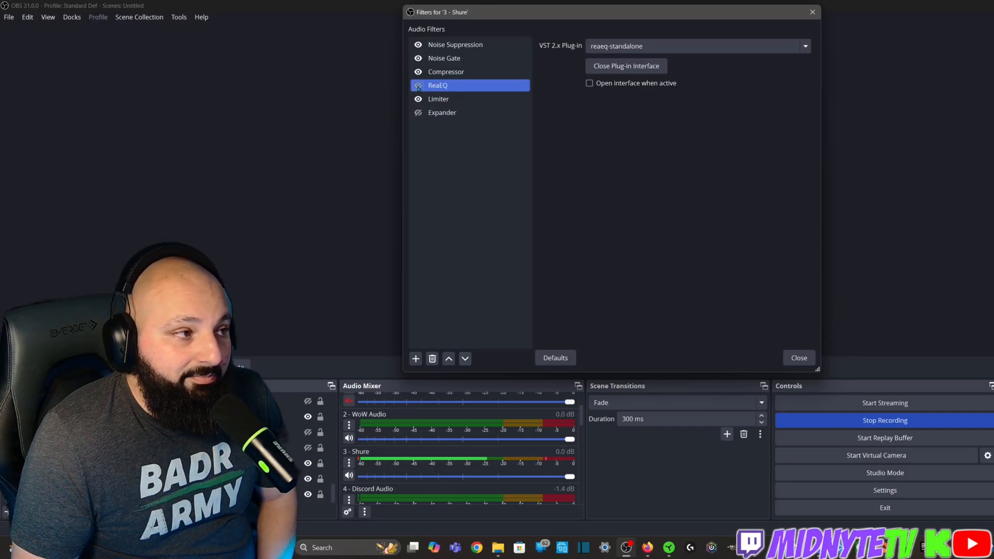
click(418, 87)
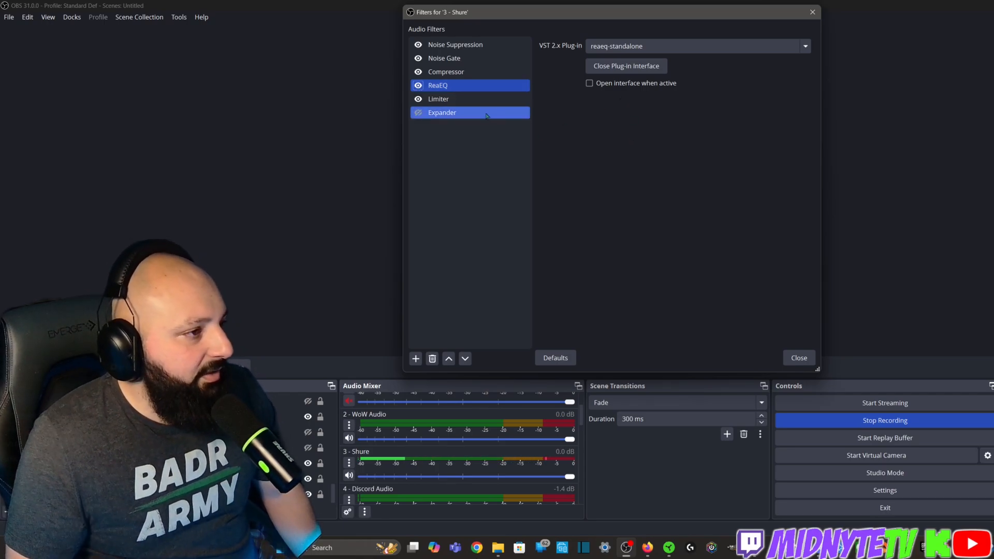
Review the Expander and Limiter settings, switching the Limiter off and back on to compare the sound
key(Down)
key(Down)
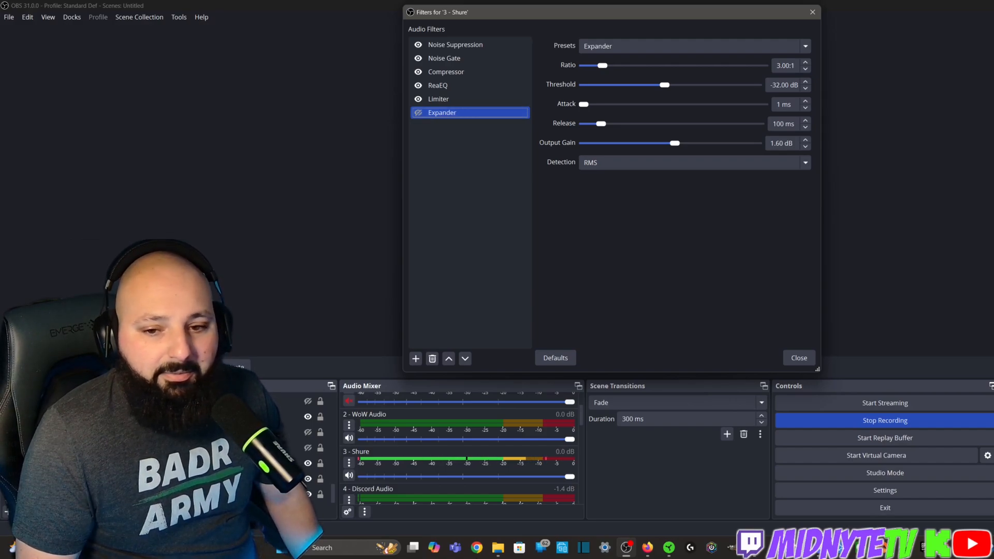
key(alt+Tab)
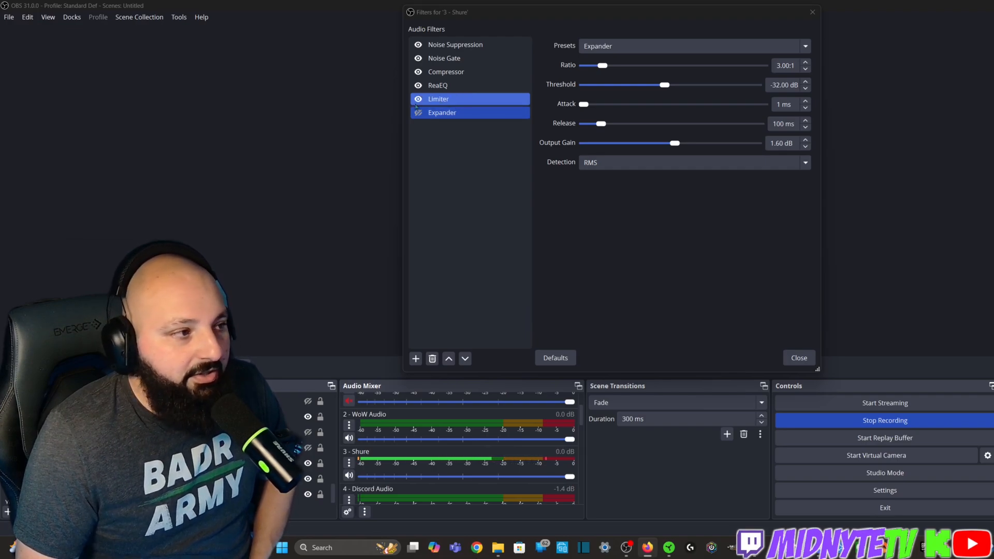
click(445, 104)
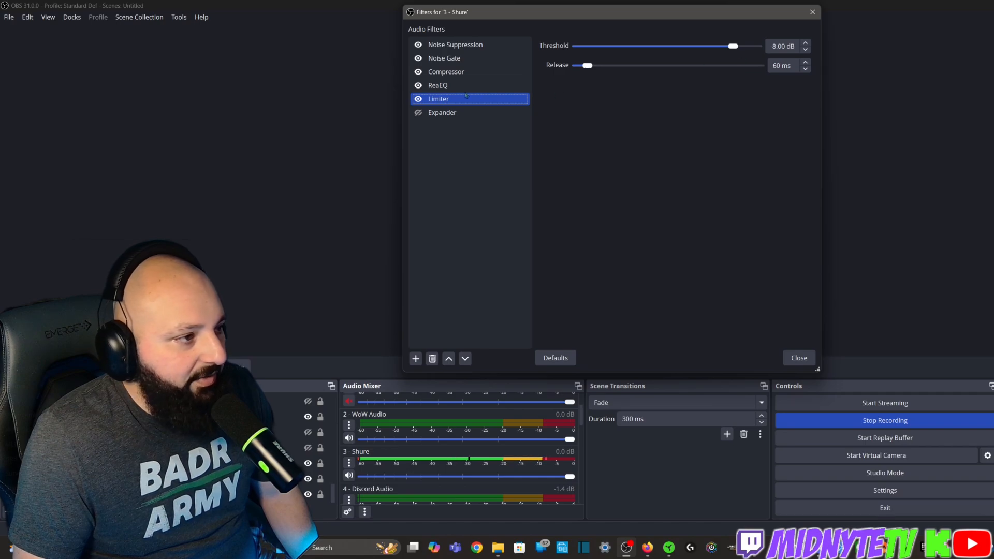
click(418, 100)
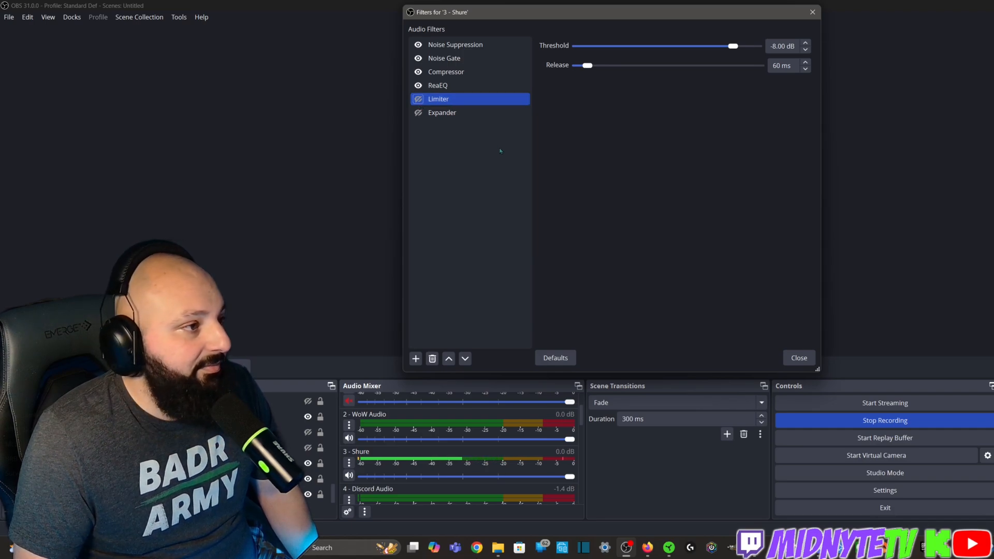
click(418, 99)
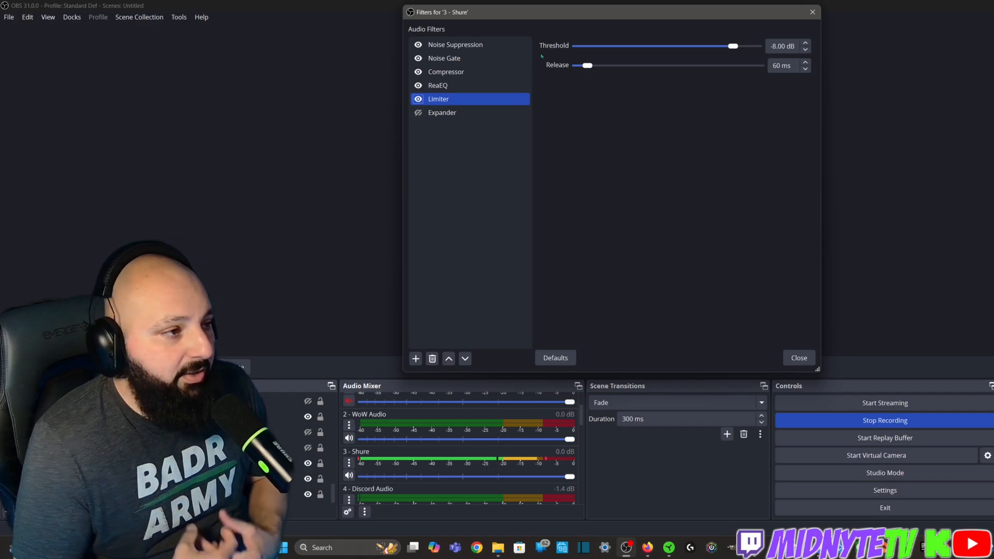
Reopen the ReaEQ interface to review its curve, close it and return to the Compressor settings
key(Up)
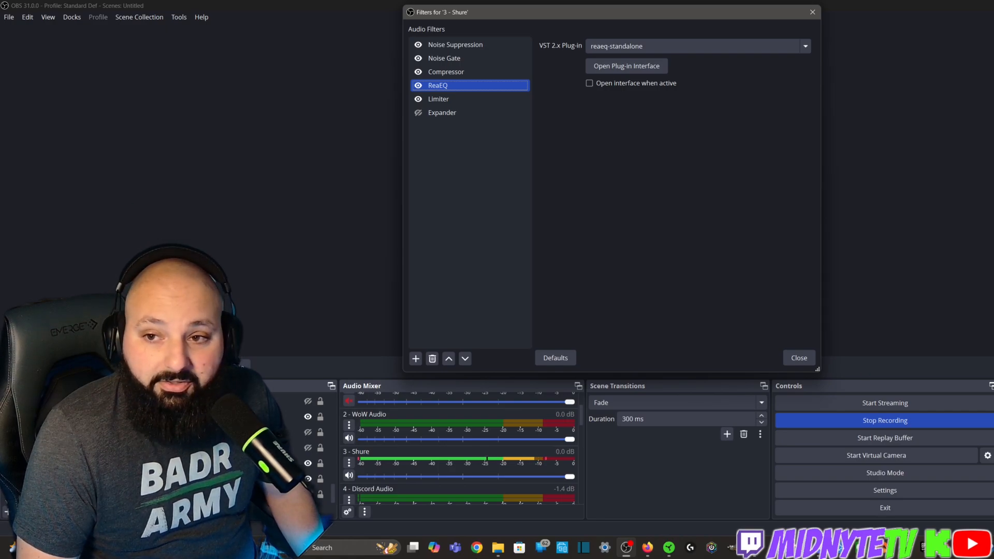
key(alt+Tab)
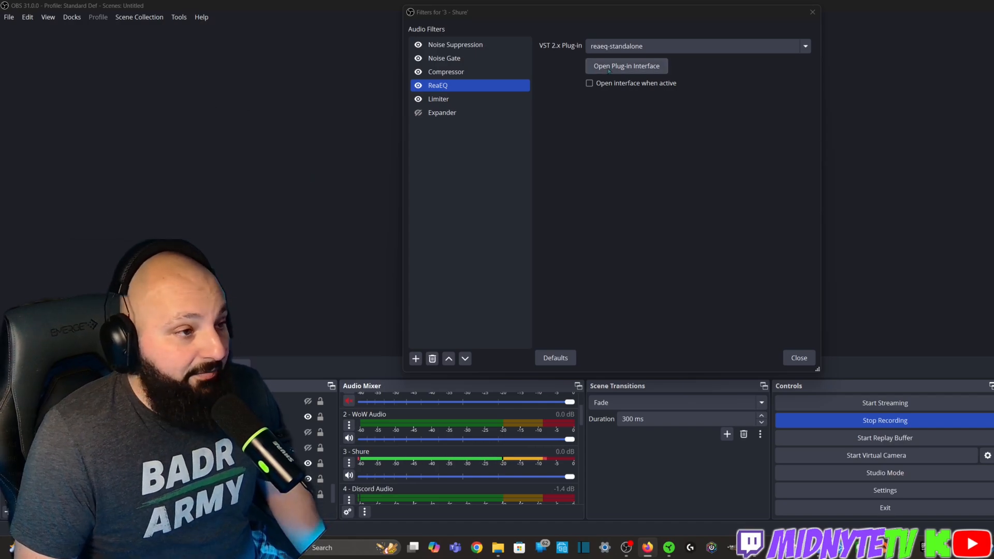
click(627, 66)
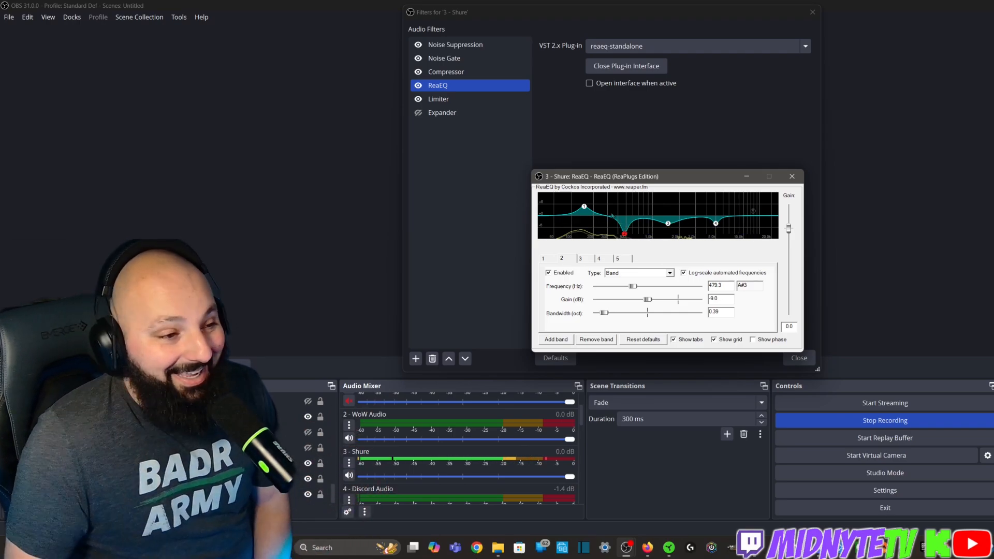
click(792, 177)
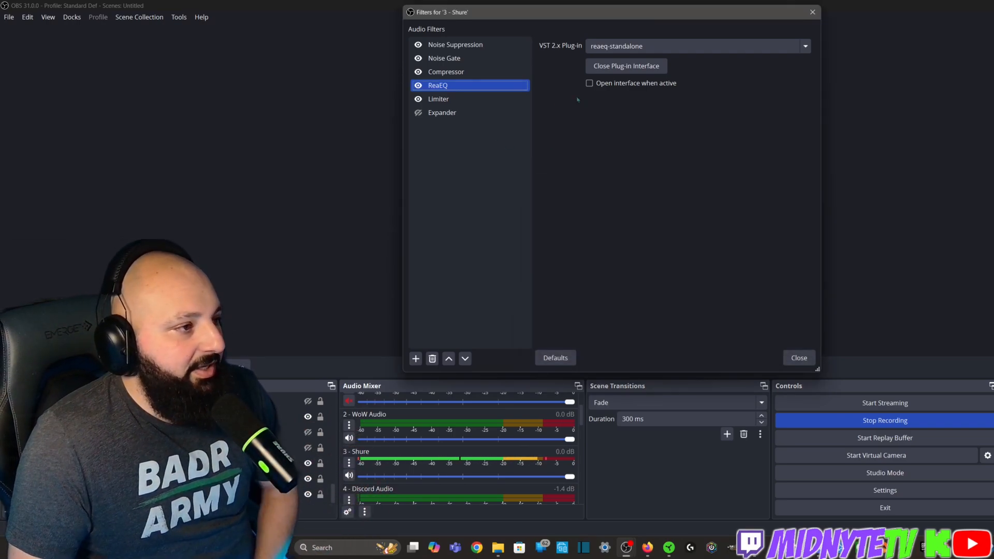
click(448, 98)
click(452, 75)
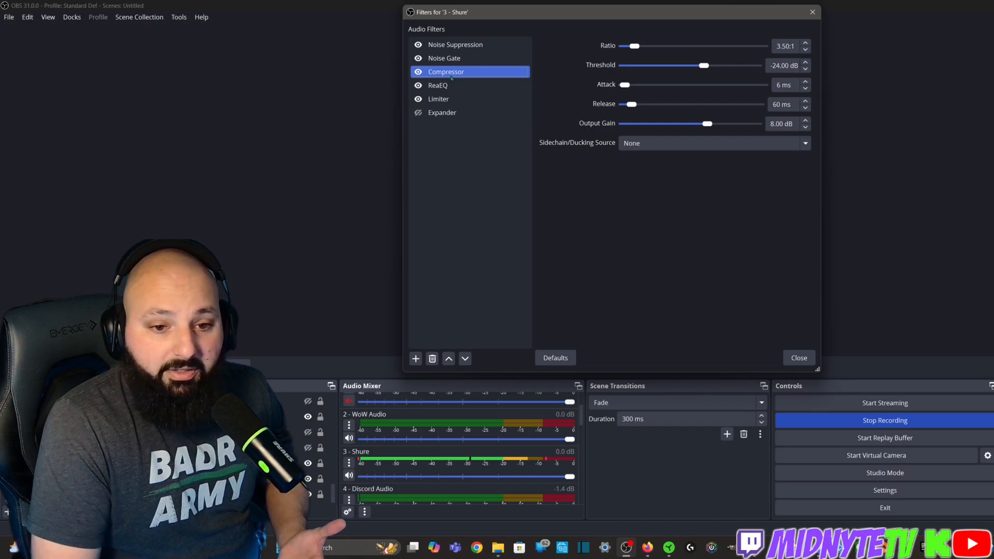
Switch off the Noise Suppression, Noise Gate, Compressor, ReaEQ and Limiter filters to hear the unprocessed microphone
click(418, 45)
click(419, 58)
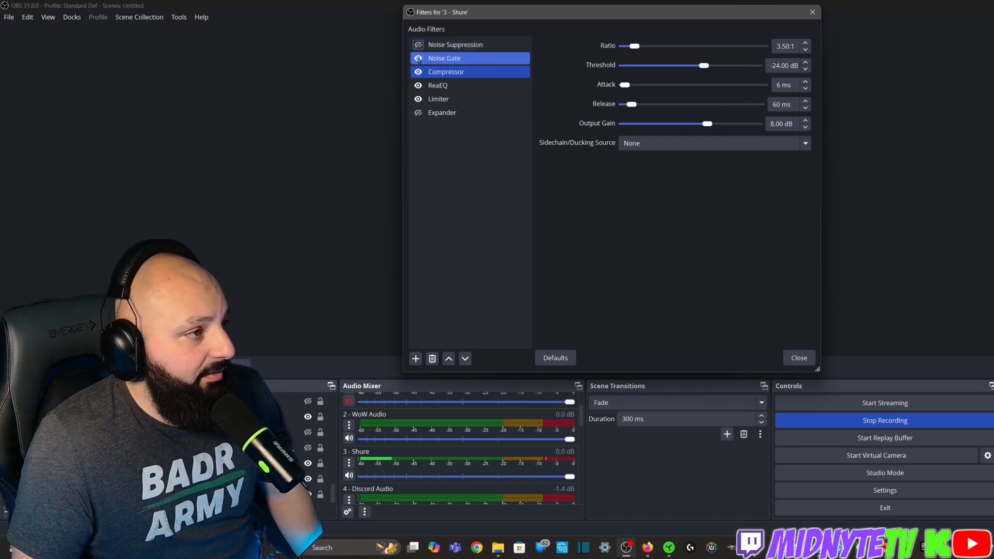
click(418, 71)
click(418, 86)
click(418, 98)
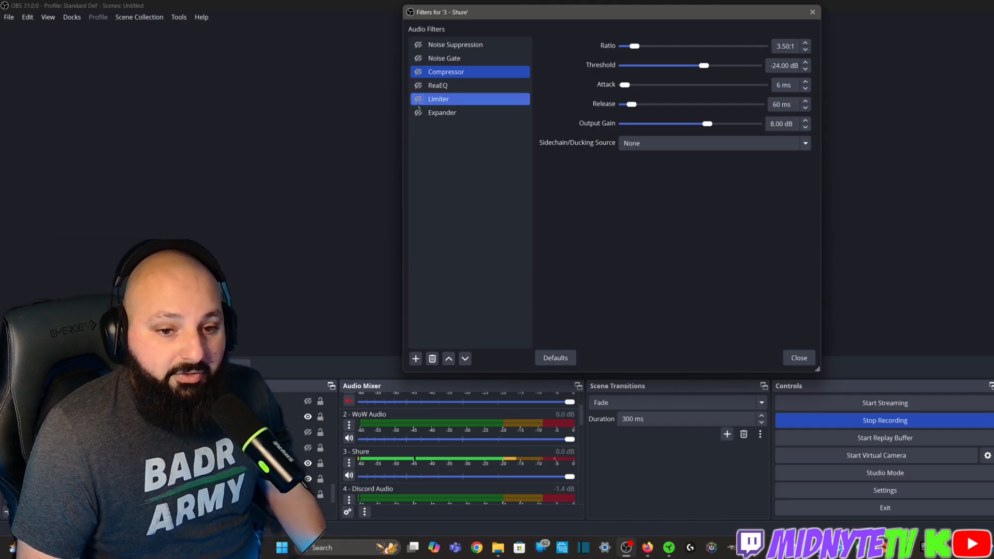
Switch the Limiter, ReaEQ, Compressor, Noise Gate and Noise Suppression filters back on and close the microphone's filters window
click(418, 98)
click(418, 85)
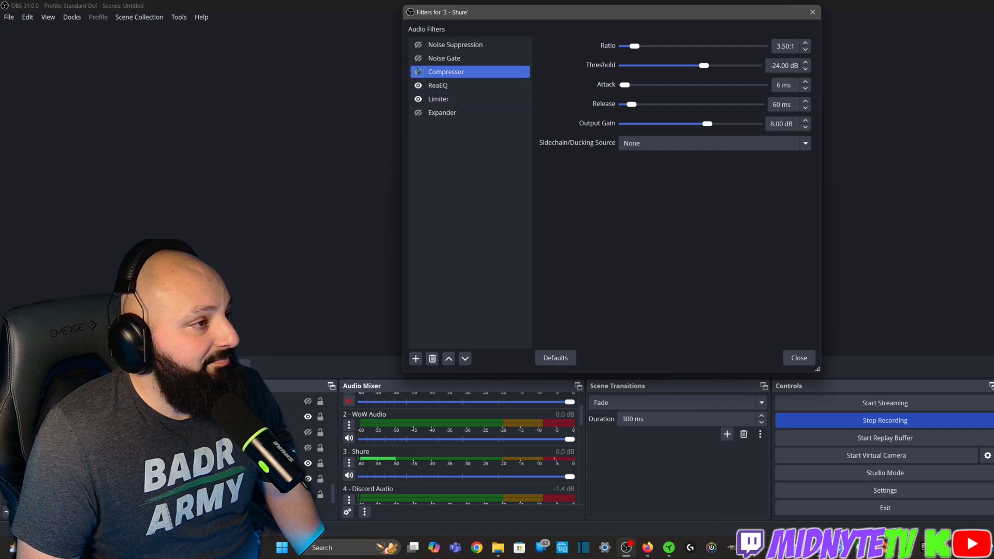
click(418, 72)
click(418, 58)
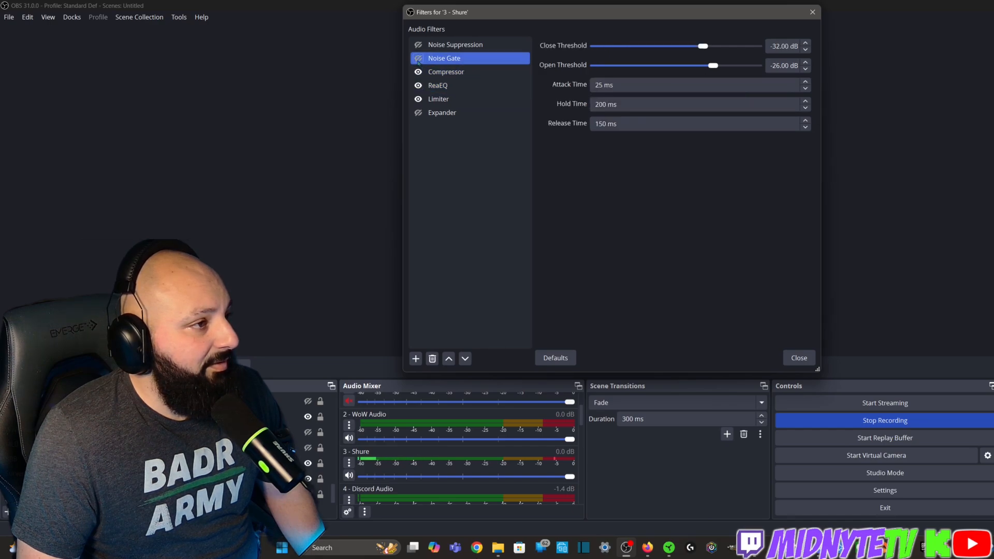
click(418, 45)
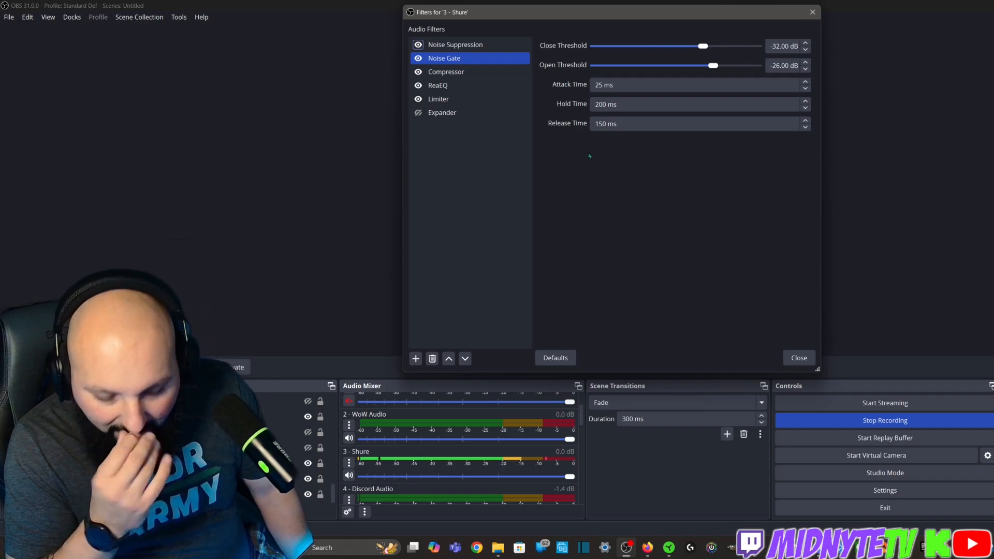
click(806, 357)
Look through the separate audio sources in the Audio Mixer and the Application Audio Capture option among the source types that can be added
scroll(477, 406, up, 2)
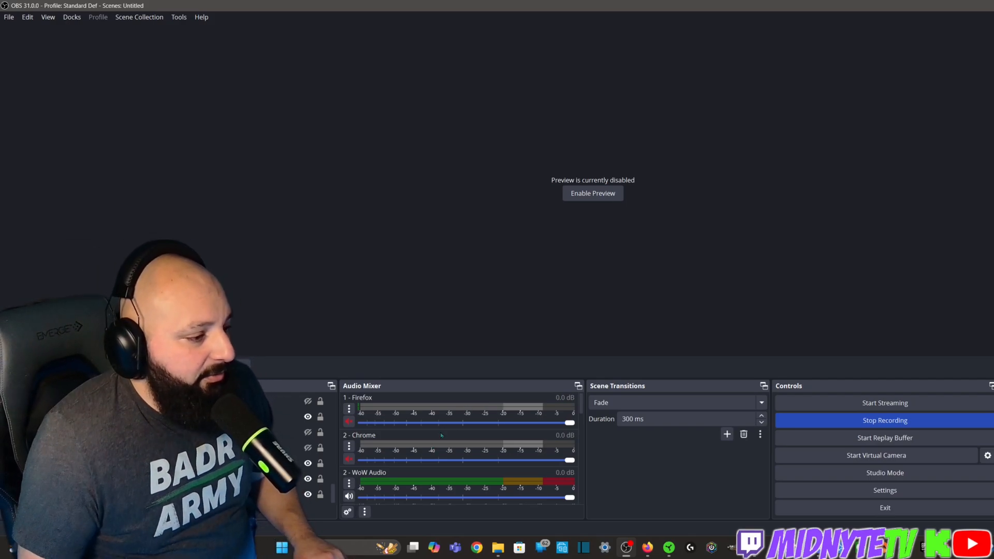
scroll(441, 435, down, 1)
scroll(441, 435, up, 1)
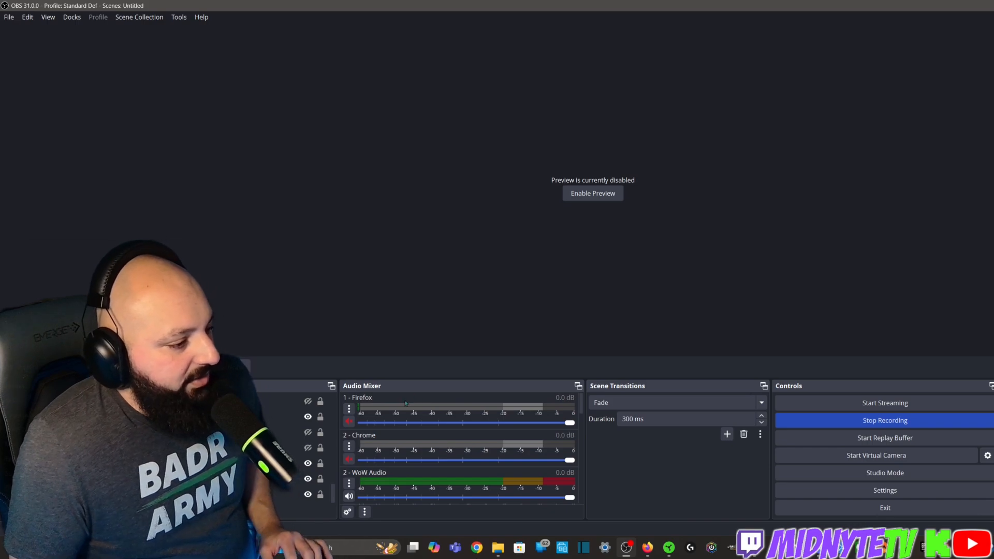
scroll(366, 430, down, 2)
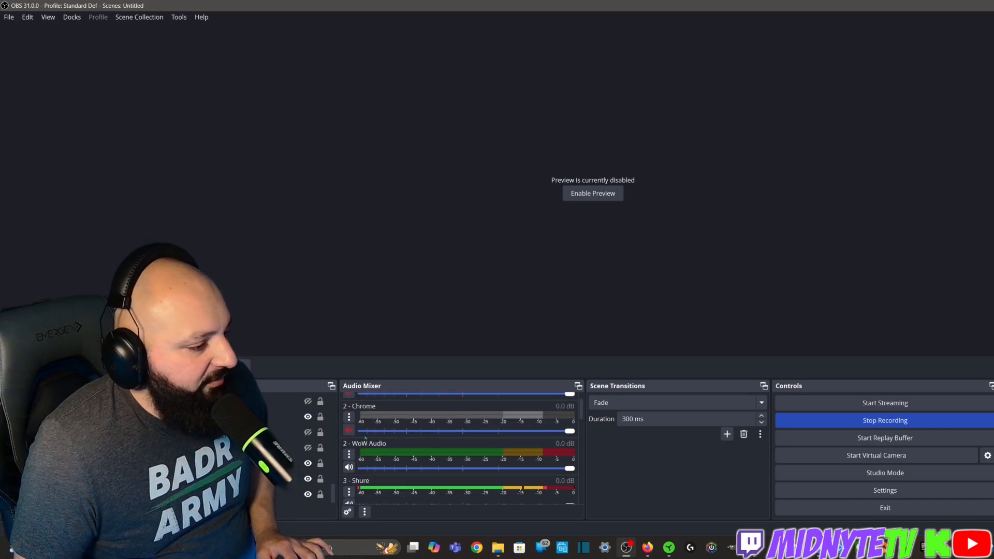
scroll(349, 427, down, 3)
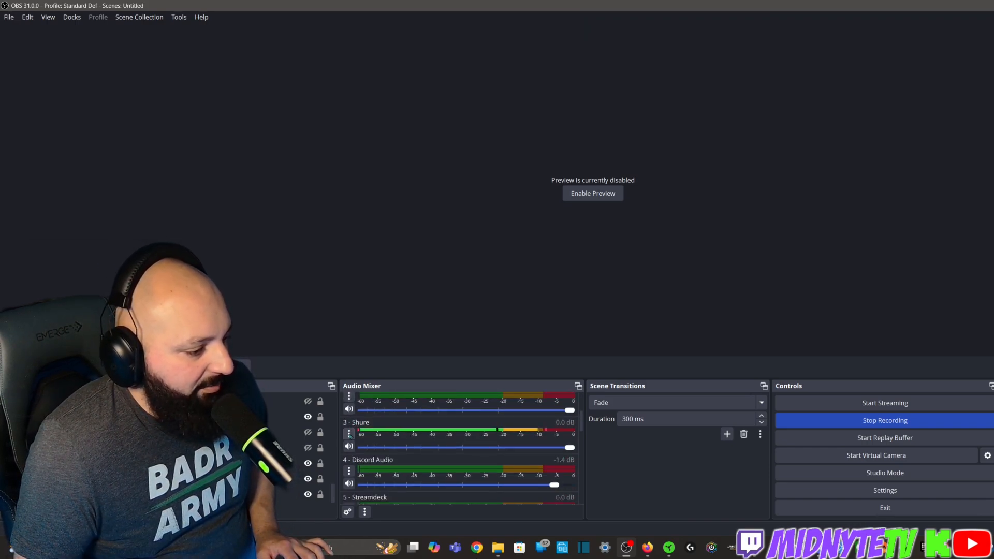
scroll(357, 453, down, 3)
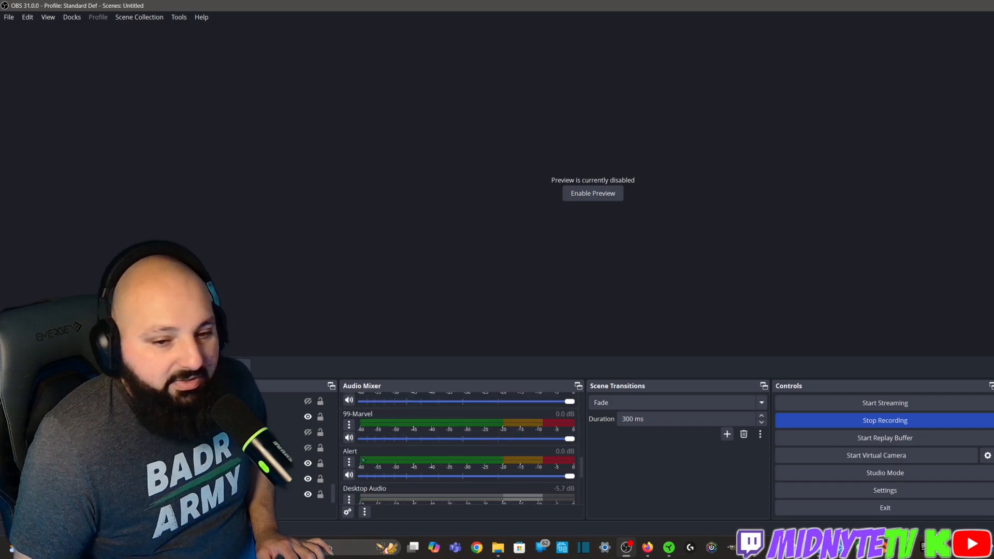
scroll(363, 460, up, 9)
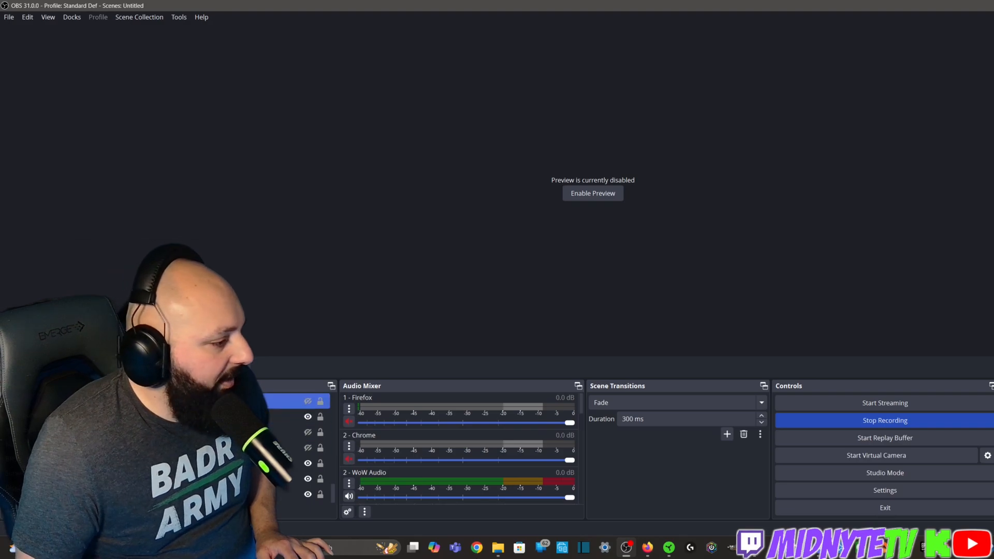
click(179, 511)
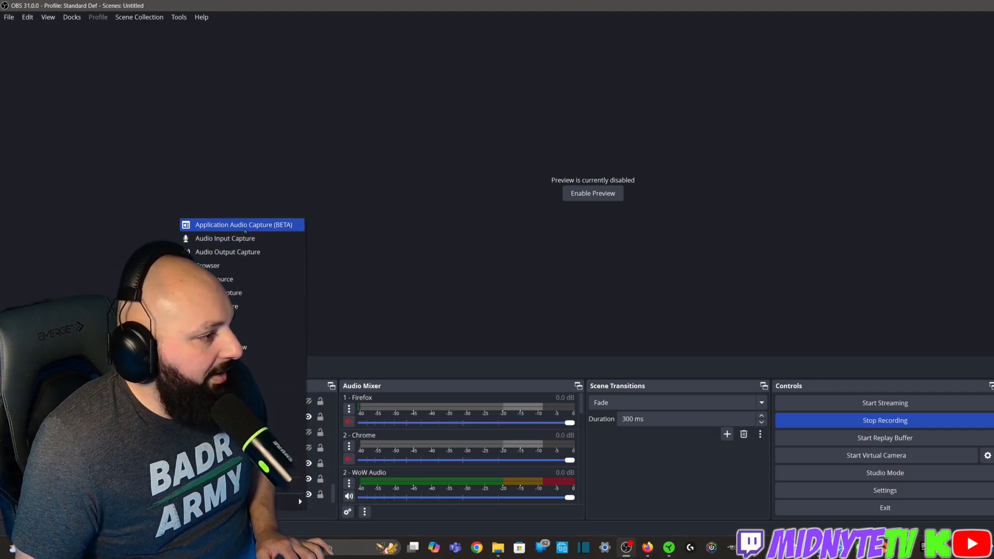
click(421, 368)
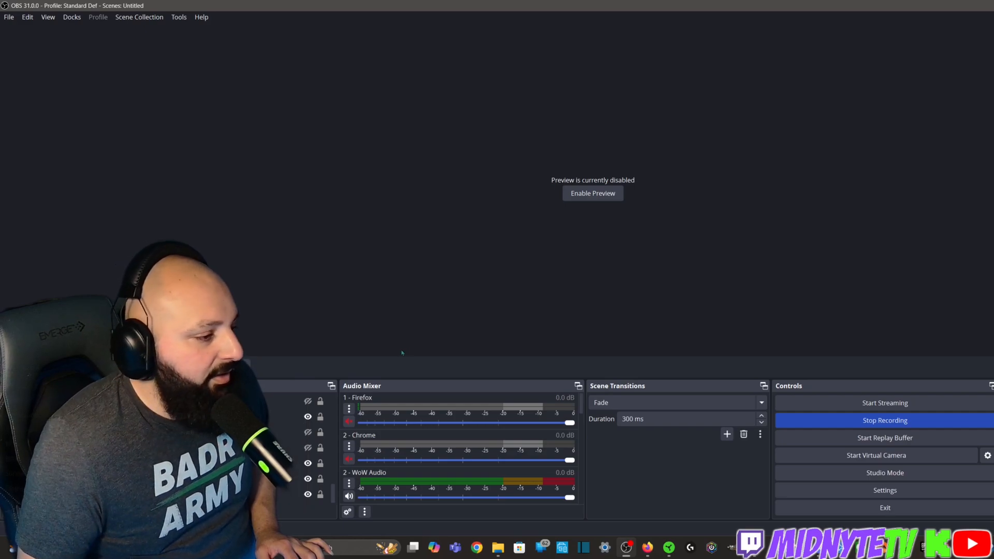
Open the filters of the 2 - WoW Audio source and review its Compressor settings
scroll(372, 441, down, 3)
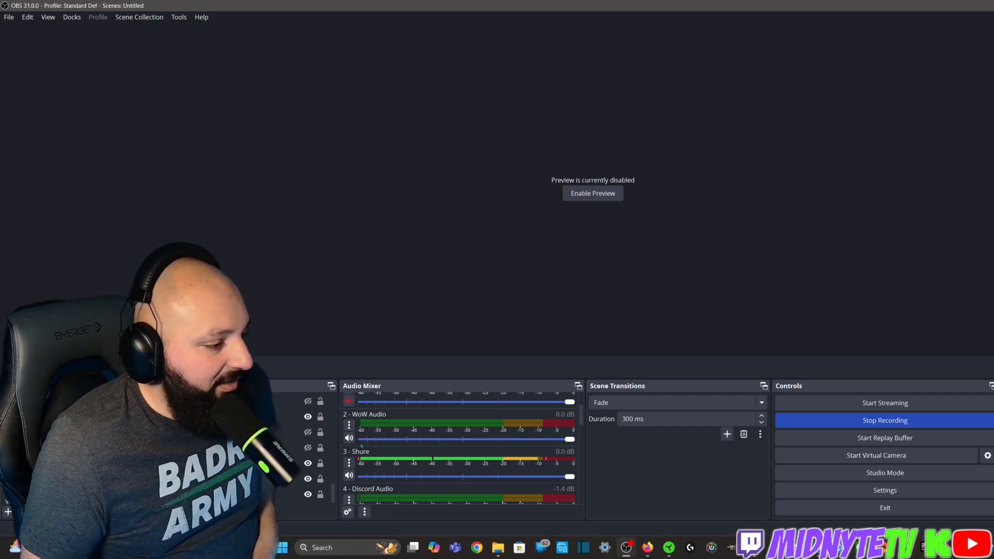
click(349, 425)
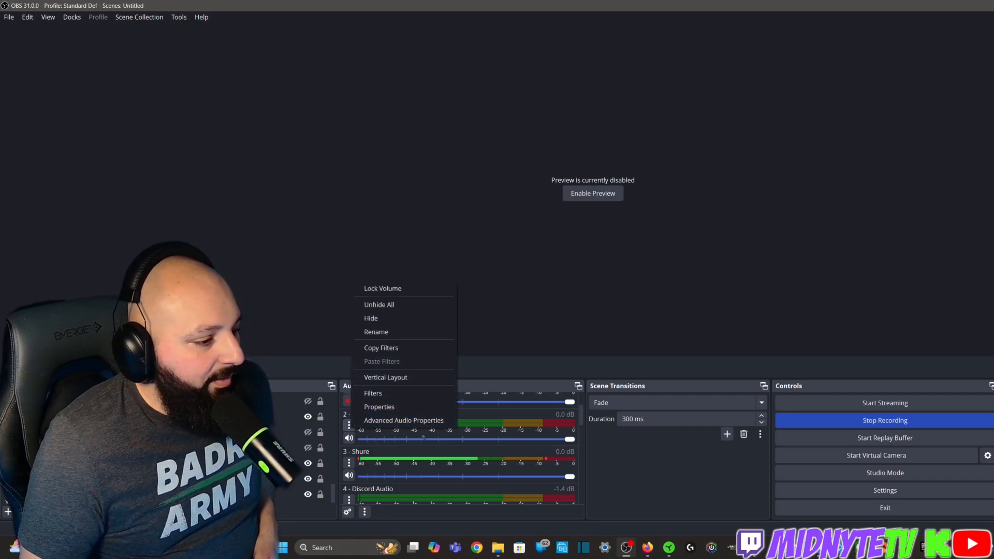
click(637, 467)
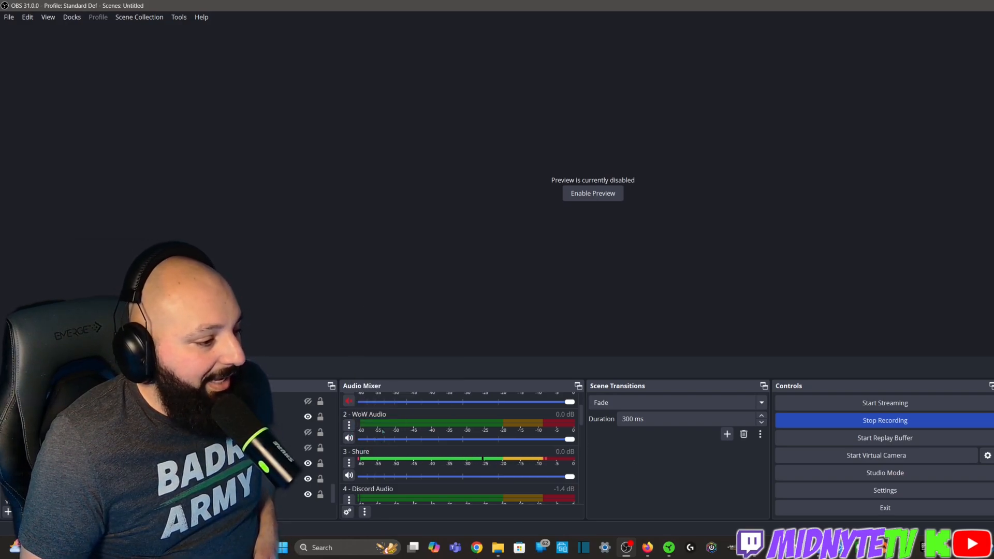
click(349, 425)
click(384, 389)
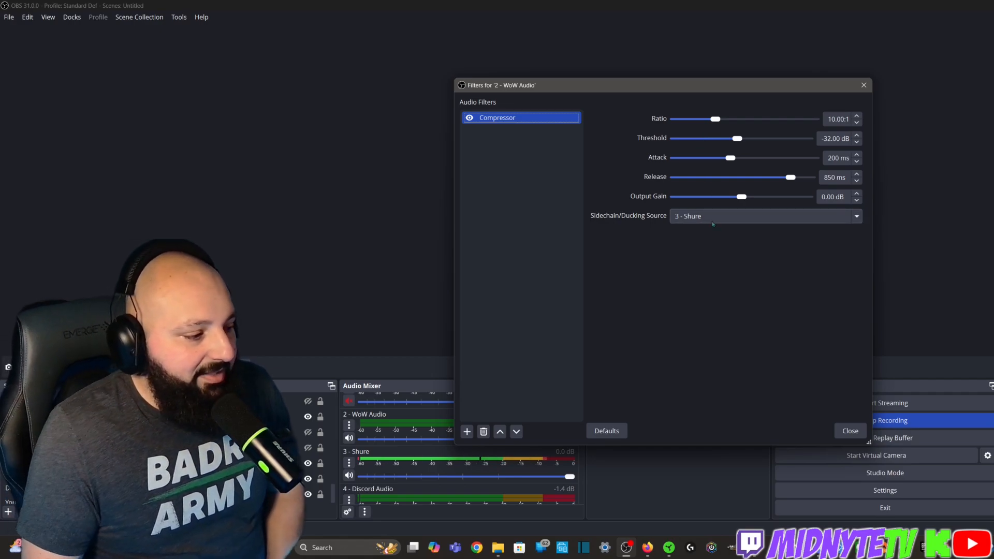
drag(705, 90, 708, 49)
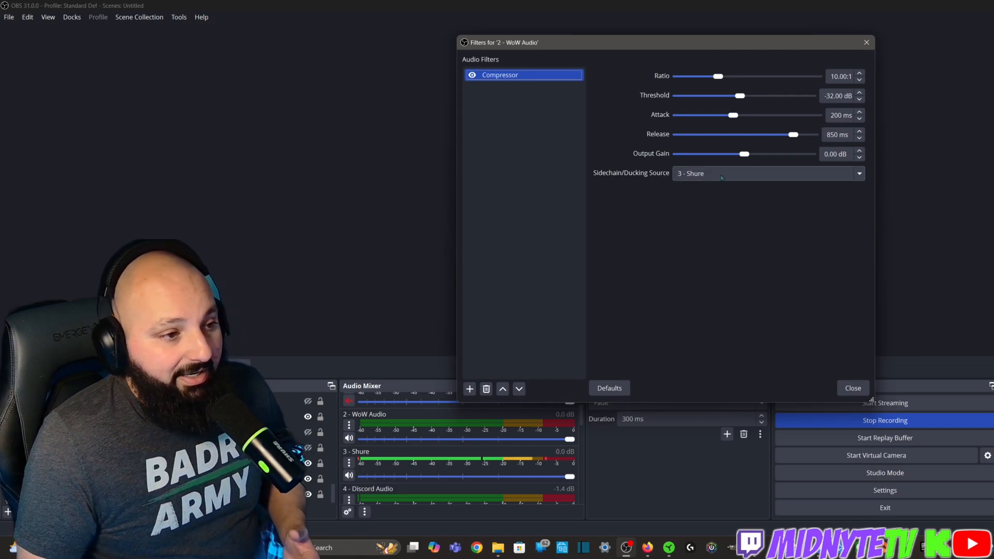
Choose 3 - Shure as the sidechain/ducking source of the WoW Audio compressor and close its filters
click(745, 174)
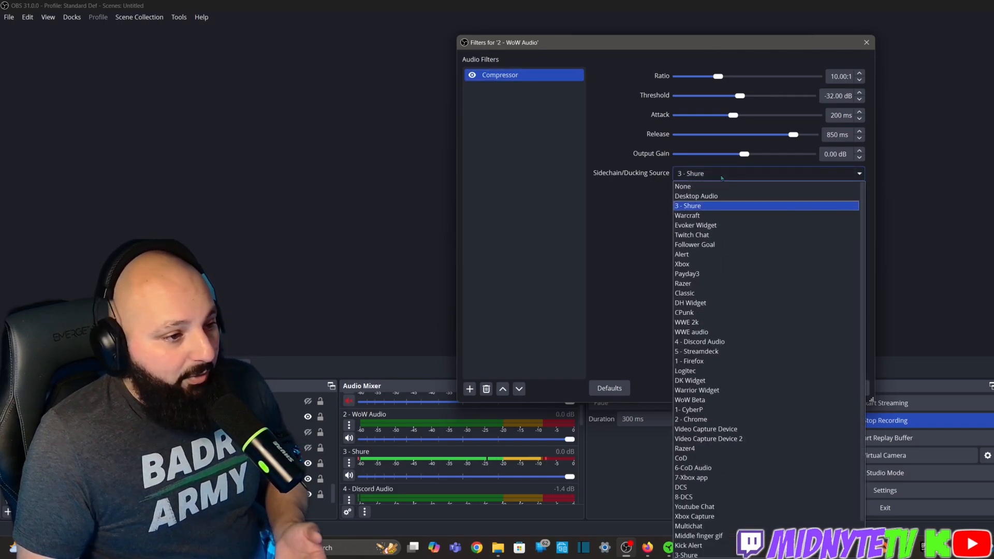
click(719, 209)
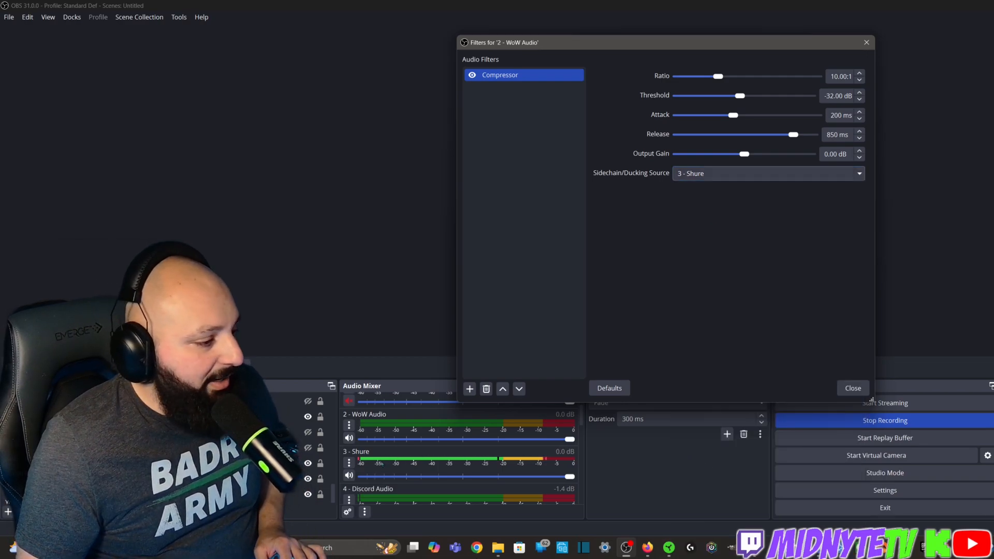
click(852, 388)
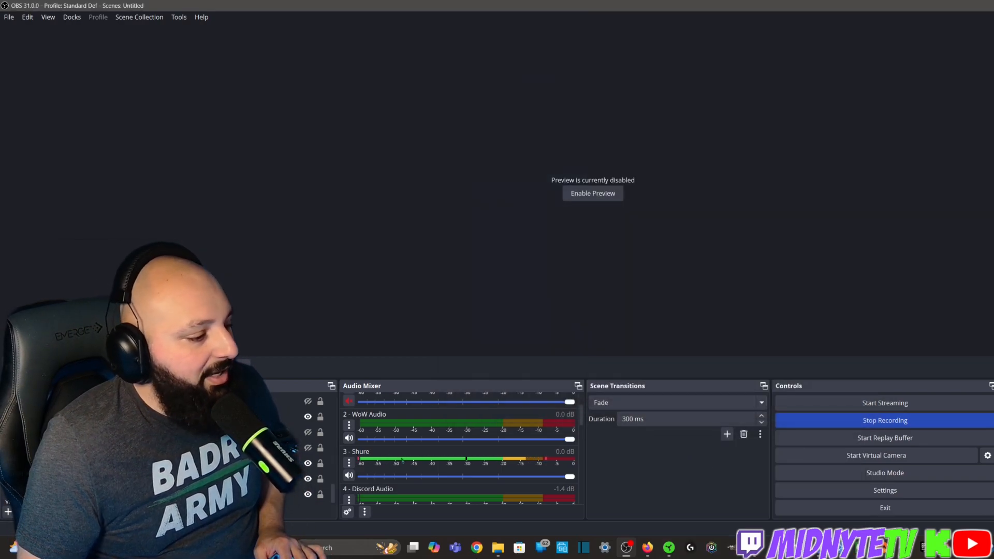
Review the Compressor filter on the 4 - Discord Audio source, including its sidechain source, and close the window
scroll(386, 460, down, 3)
click(349, 413)
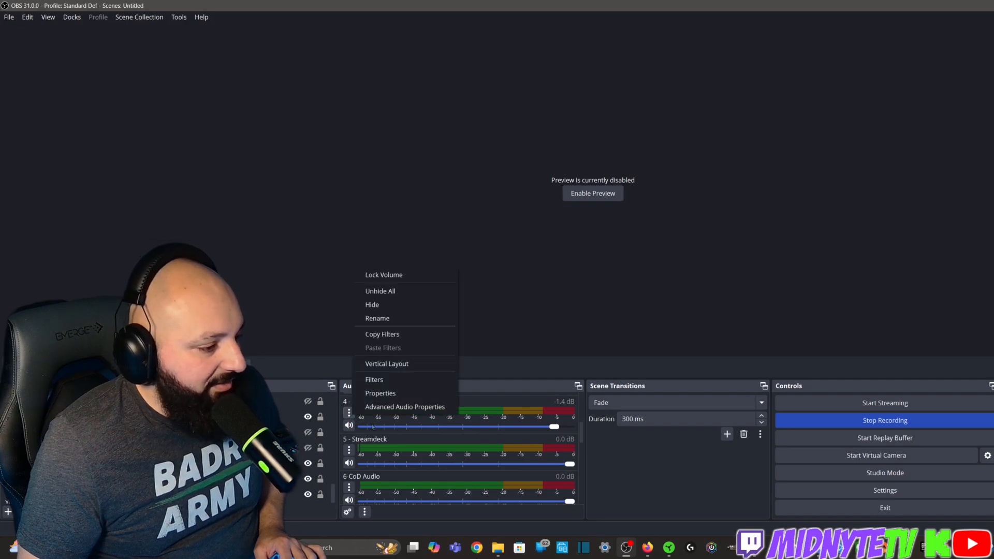
click(384, 381)
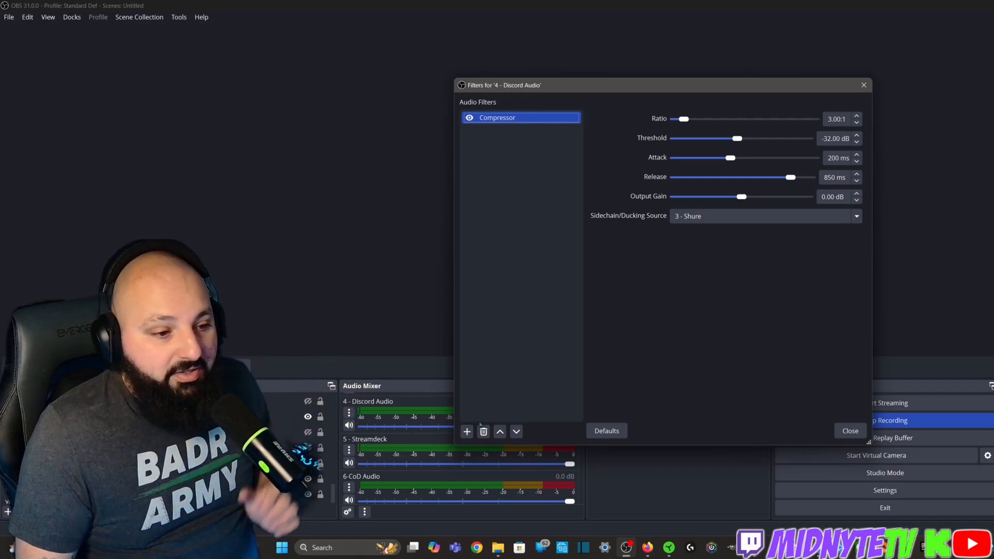
click(846, 431)
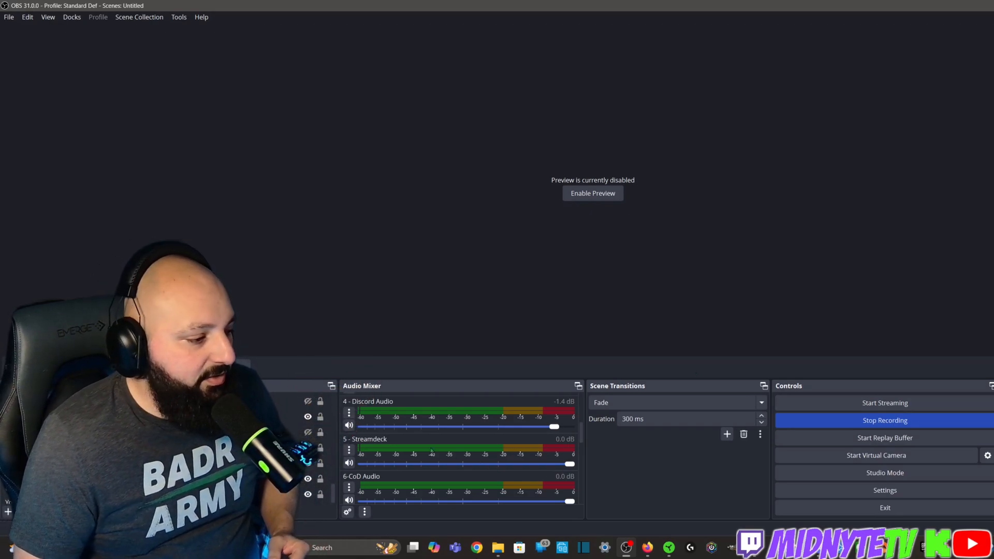
scroll(431, 450, up, 5)
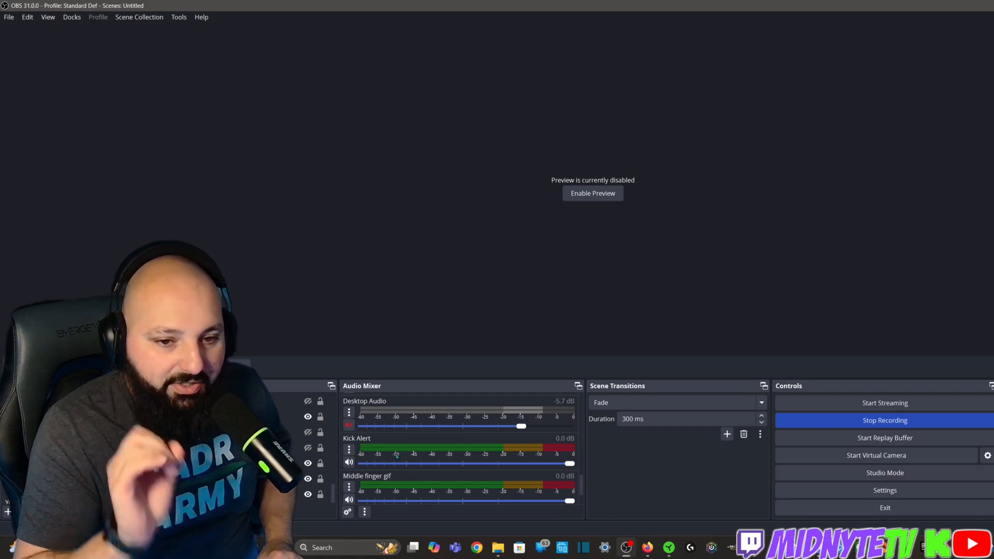